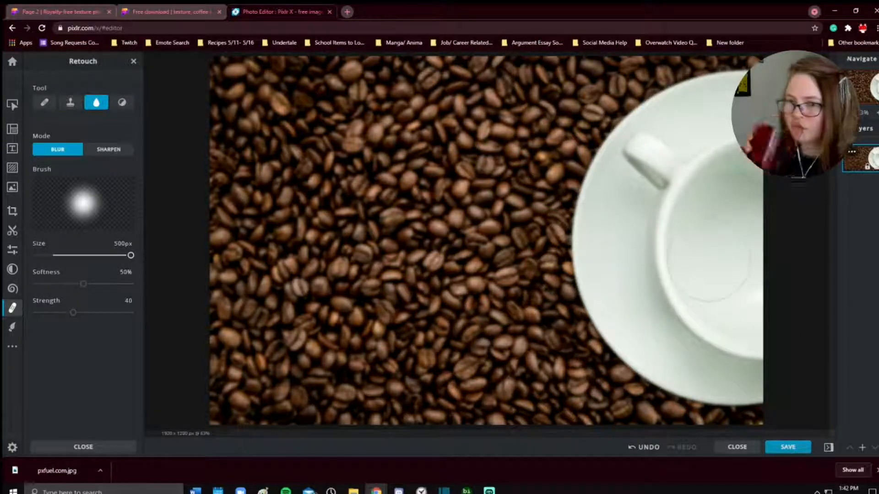
Step: Download the blurred coffee image as a PNG named "Coffee for background video"
{"action": "left_click", "coordinate": [786, 447]}
{"action": "type", "text": "Coffee for background video"}
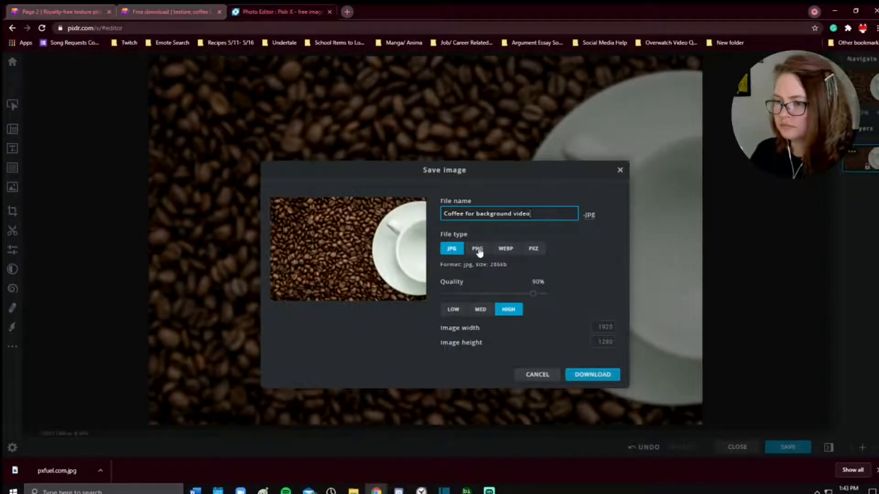
{"action": "left_click", "coordinate": [478, 252]}
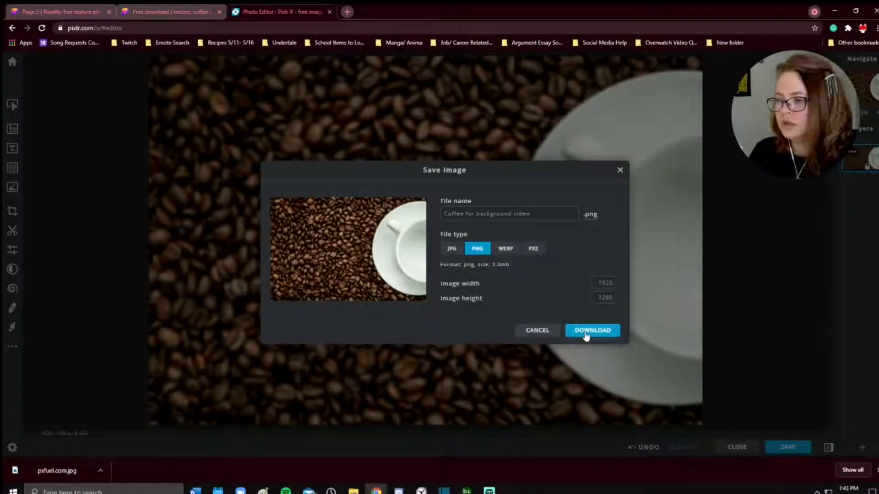
{"action": "left_click", "coordinate": [592, 330]}
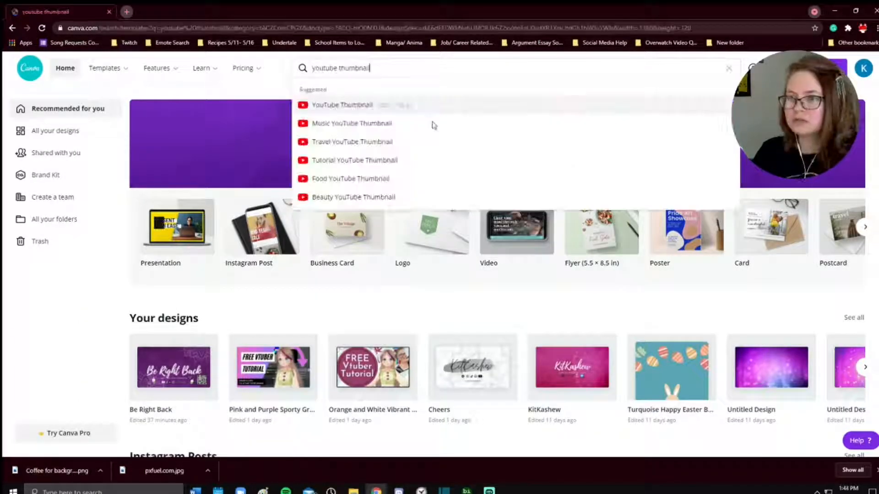
Step: In Canva, search for "youtube thumbnail" and create a blank YouTube Thumbnail design
{"action": "key", "text": "Return"}
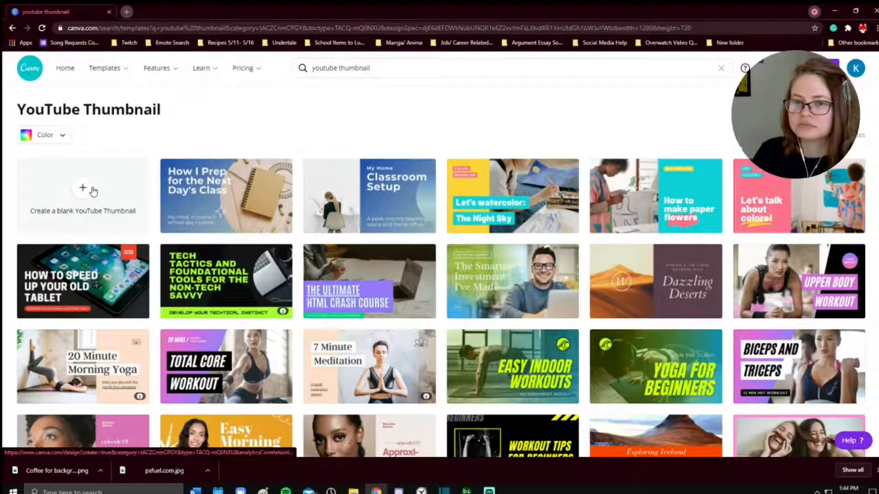
{"action": "left_click", "coordinate": [95, 193]}
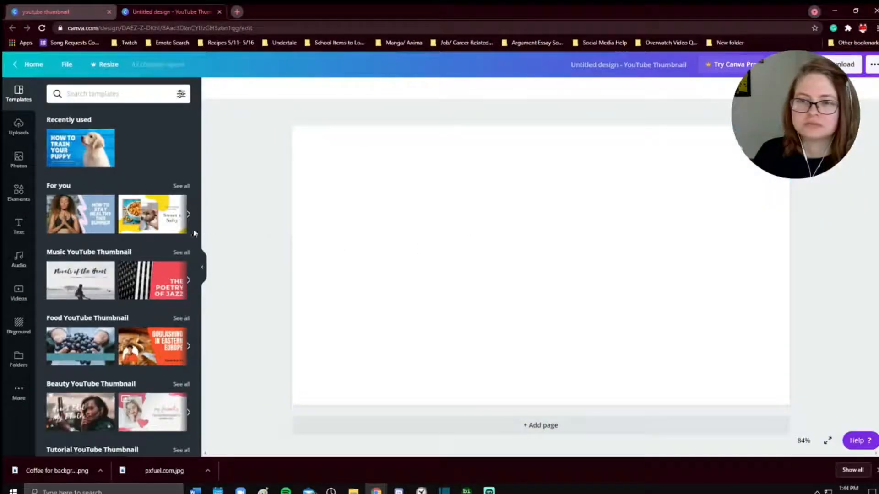
Step: Fill the page with the uploaded coffee bean image and reposition its crop so the cup is partly cut off at the page's right edge
{"action": "left_click", "coordinate": [19, 126]}
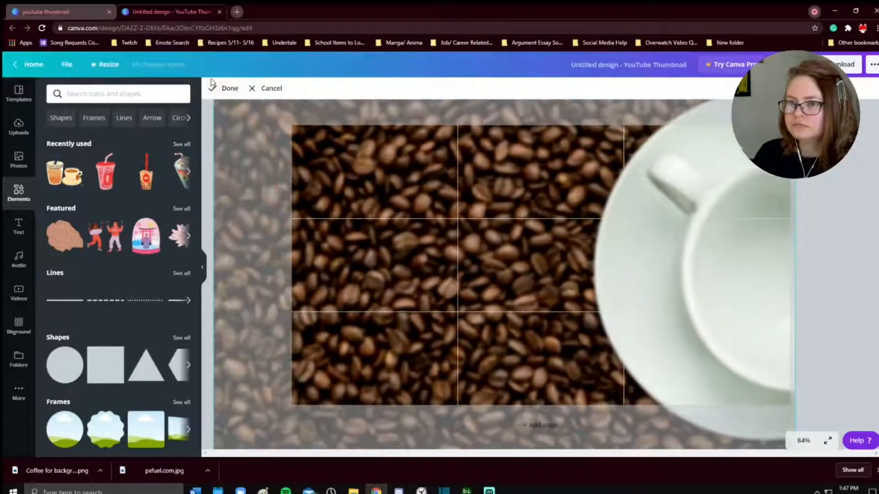
{"action": "left_click_drag", "start_coordinate": [463, 208], "coordinate": [498, 178]}
{"action": "left_click", "coordinate": [252, 174]}
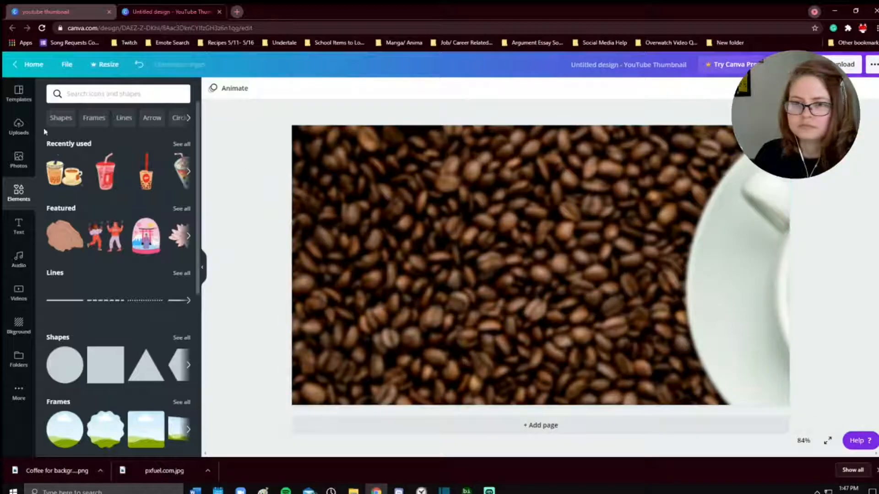
Step: Add the "Cheers to the new year" text combination, enlarge it and place it in the lower middle of the page
{"action": "left_click", "coordinate": [19, 229]}
{"action": "left_click", "coordinate": [152, 273]}
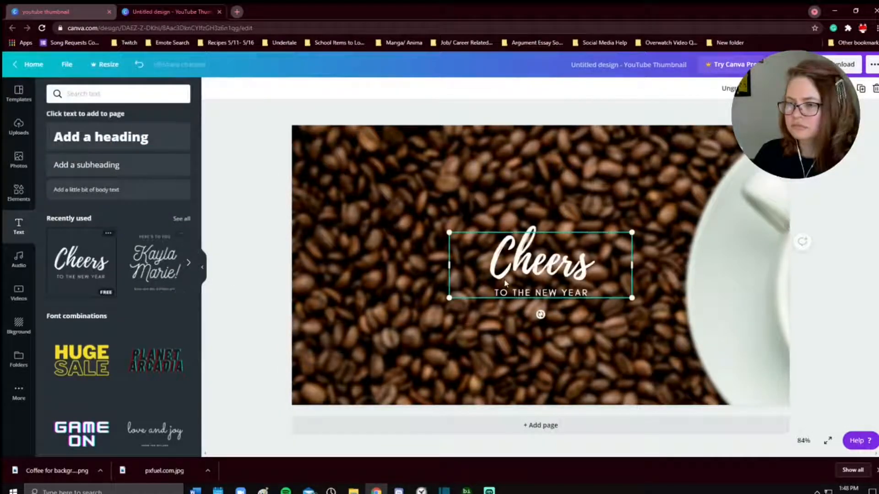
{"action": "left_click_drag", "start_coordinate": [449, 297], "coordinate": [343, 336]}
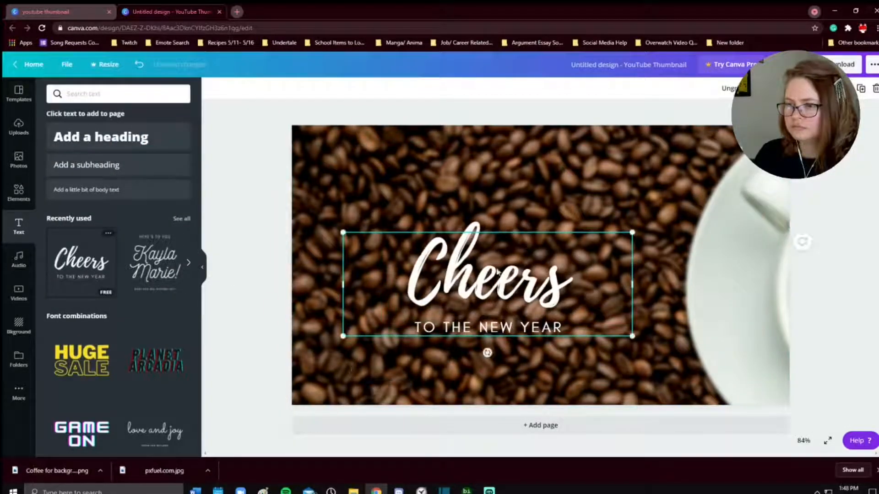
{"action": "left_click_drag", "start_coordinate": [497, 274], "coordinate": [565, 288]}
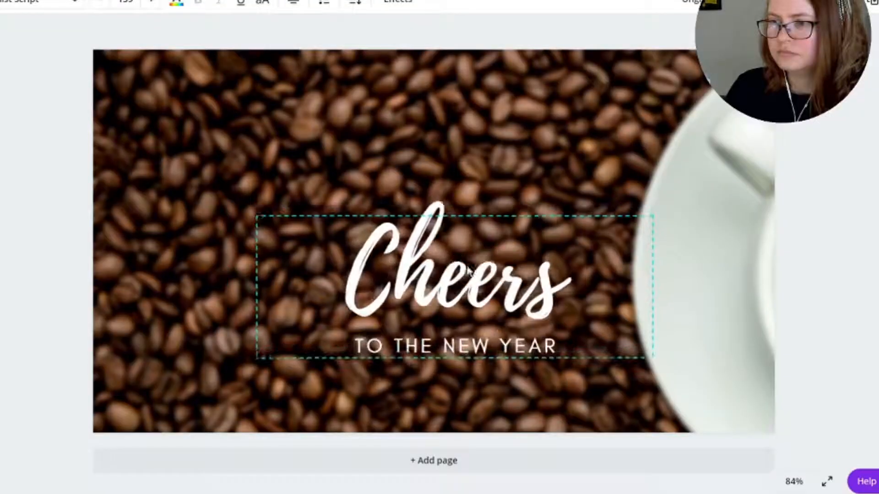
{"action": "left_click_drag", "start_coordinate": [468, 270], "coordinate": [447, 307]}
Step: Replace the heading with "Be Right Back", widen its text box to fit one line and centre it
{"action": "double_click", "coordinate": [437, 308]}
{"action": "type", "text": "Be Right Back!"}
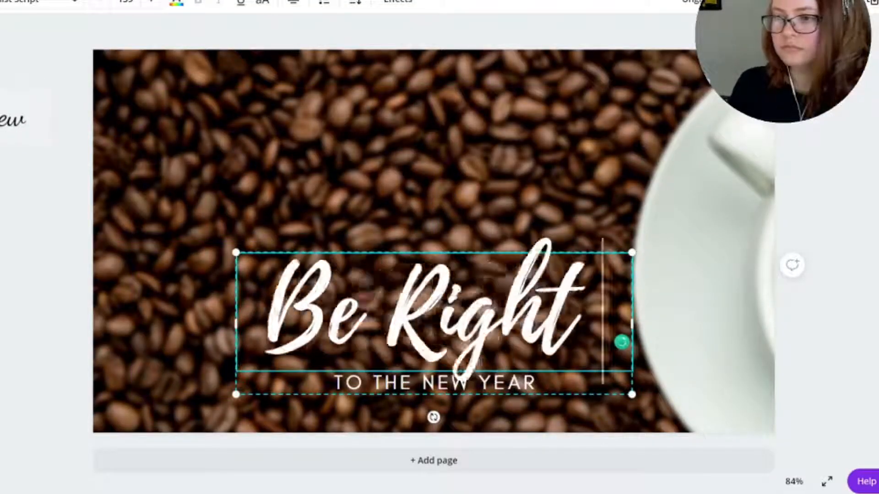
{"action": "left_click_drag", "start_coordinate": [632, 319], "coordinate": [775, 320]}
{"action": "left_click_drag", "start_coordinate": [672, 313], "coordinate": [602, 313]}
Step: Change the subtitle to "FOLLOW TO STAY UPDATED" and move the text group slightly up
{"action": "double_click", "coordinate": [435, 382]}
{"action": "type", "text": "FOLLOW FOR UP"}
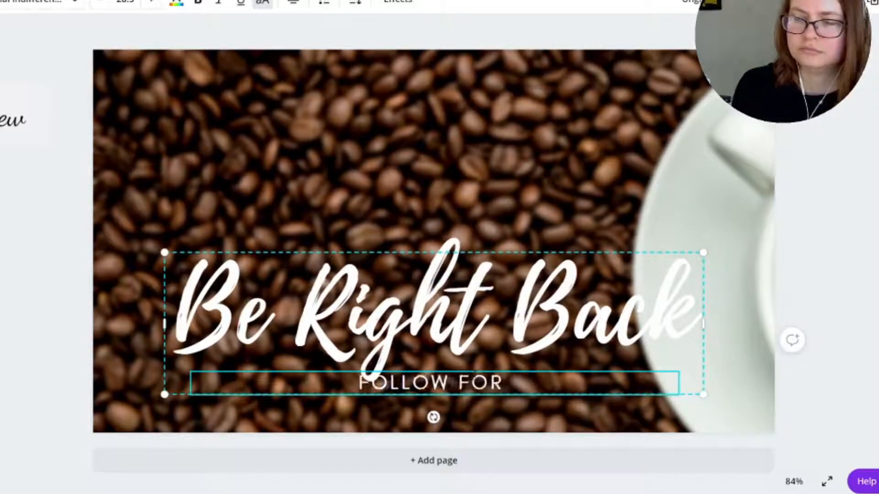
{"action": "key", "text": "BackSpace"}
{"action": "key", "text": "BackSpace"}
{"action": "key", "text": "BackSpace"}
{"action": "key", "text": "BackSpace"}
{"action": "key", "text": "BackSpace"}
{"action": "key", "text": "BackSpace"}
{"action": "type", "text": "TO STAY UPDATED"}
{"action": "left_click_drag", "start_coordinate": [494, 304], "coordinate": [495, 297]}
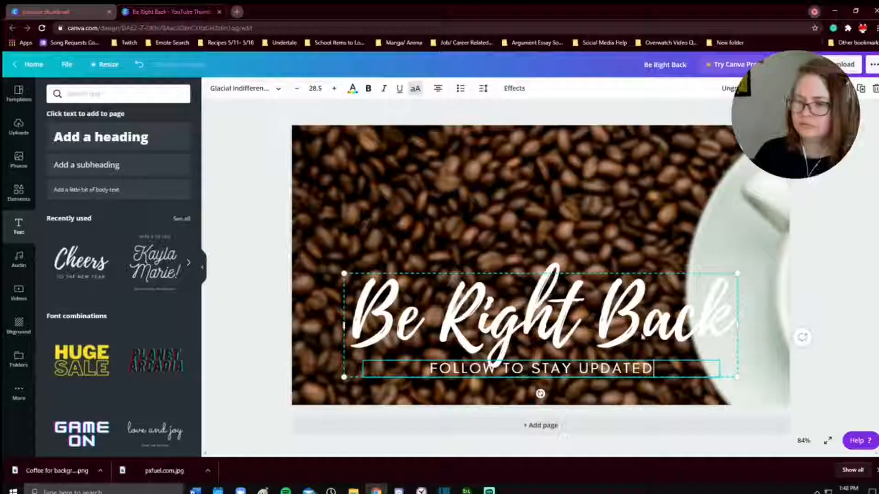
{"action": "left_click_drag", "start_coordinate": [584, 305], "coordinate": [584, 298]}
Step: Copy the subtitle text and paste a separate copy onto the page
{"action": "double_click", "coordinate": [590, 353]}
{"action": "left_click", "coordinate": [621, 306]}
{"action": "left_click", "coordinate": [580, 356], "text": "shift"}
{"action": "double_click", "coordinate": [580, 355]}
{"action": "right_click", "coordinate": [605, 357]}
{"action": "key", "text": "ctrl+c"}
{"action": "left_click", "coordinate": [636, 243]}
{"action": "right_click", "coordinate": [684, 227]}
{"action": "left_click", "coordinate": [714, 258]}
{"action": "left_click", "coordinate": [595, 191]}
{"action": "key", "text": "ctrl+v"}
Step: Change the pasted text to "/ KITKASHEW" and place it below the subtitle, to the right of centre
{"action": "left_click_drag", "start_coordinate": [609, 264], "coordinate": [602, 341]}
{"action": "left_click", "coordinate": [594, 304]}
{"action": "left_click", "coordinate": [602, 350], "text": "shift"}
{"action": "double_click", "coordinate": [588, 379]}
{"action": "type", "text": "@ KITKASHEW"}
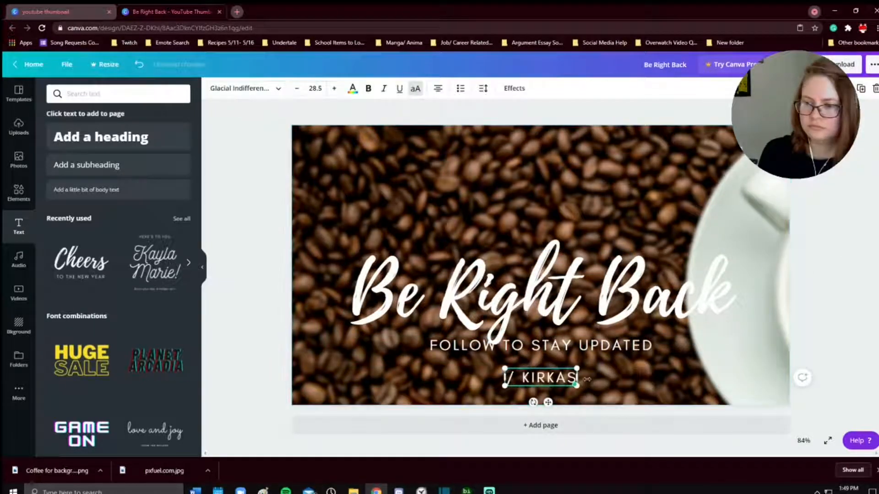
{"action": "left_click_drag", "start_coordinate": [596, 373], "coordinate": [630, 373]}
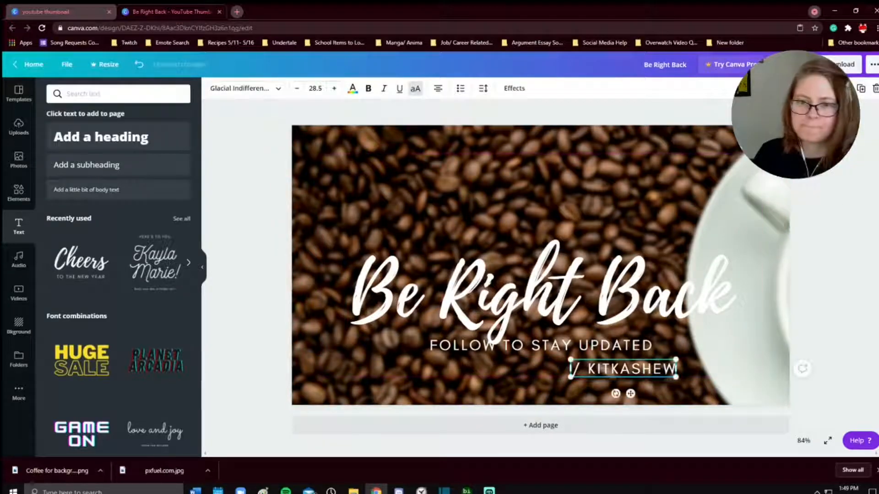
Step: Add small Twitter and TikTok icons side by side before the "/ KITKASHEW" text
{"action": "left_click", "coordinate": [18, 193]}
{"action": "left_click", "coordinate": [69, 199]}
{"action": "left_click_drag", "start_coordinate": [596, 321], "coordinate": [556, 376]}
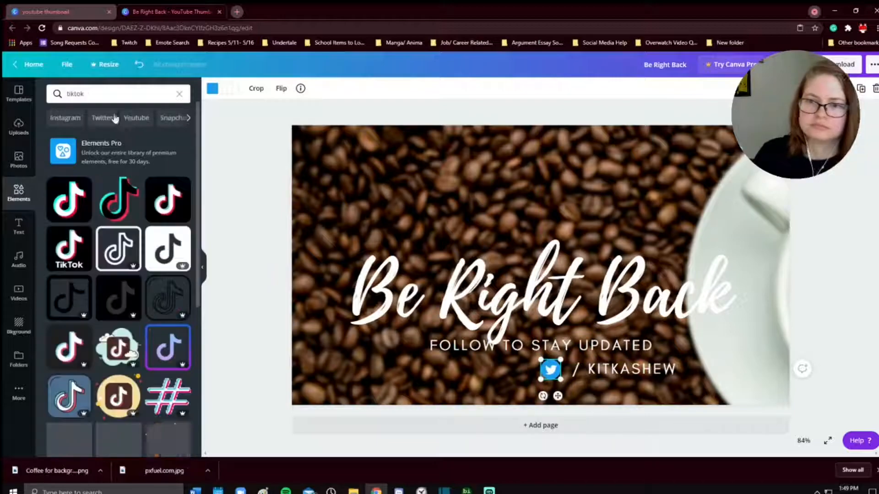
{"action": "left_click", "coordinate": [118, 200]}
{"action": "left_click_drag", "start_coordinate": [590, 318], "coordinate": [523, 391]}
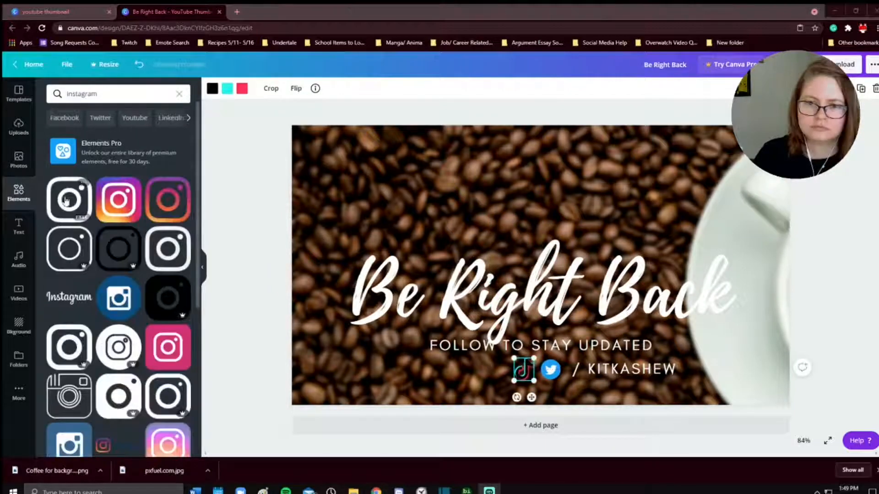
Step: Add small Instagram and YouTube icons in front of the TikTok icon in the same row
{"action": "left_click", "coordinate": [69, 200]}
{"action": "left_click_drag", "start_coordinate": [600, 325], "coordinate": [502, 361]}
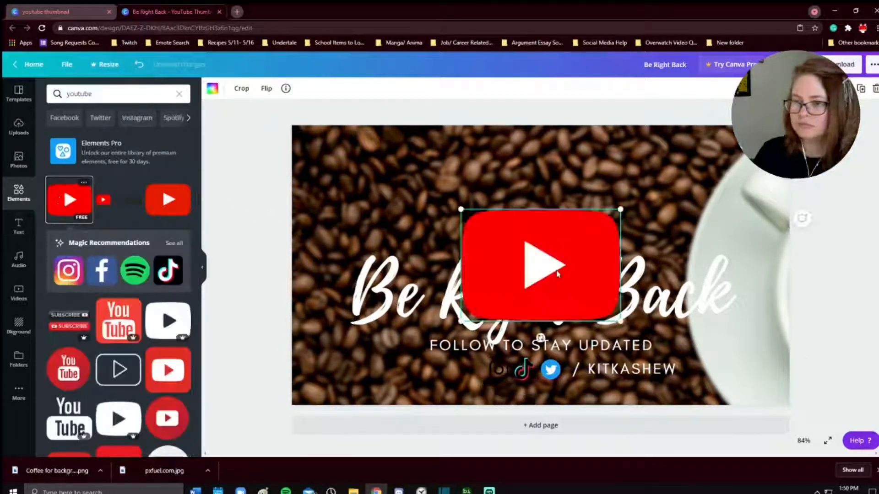
{"action": "left_click_drag", "start_coordinate": [624, 323], "coordinate": [466, 369]}
Step: Recolor the Twitter icon's blue background to black and adjust the icon's size and position in the row
{"action": "double_click", "coordinate": [553, 370]}
{"action": "left_click", "coordinate": [222, 88]}
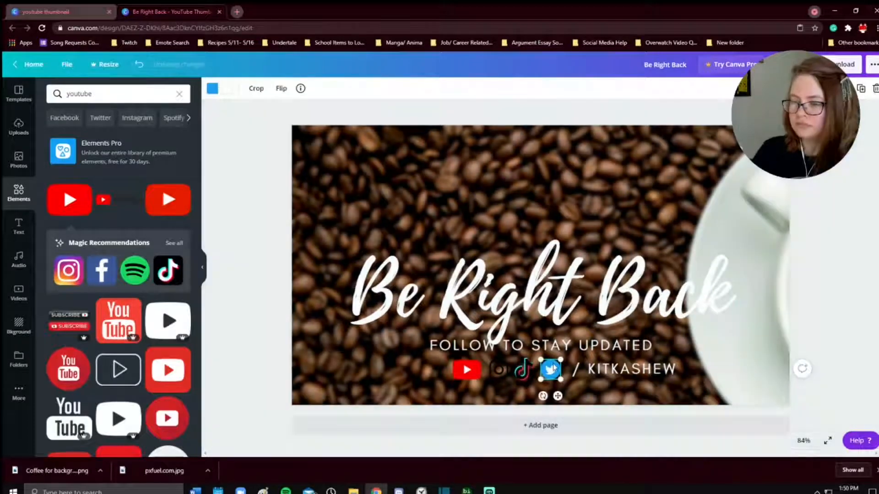
{"action": "left_click", "coordinate": [211, 89]}
{"action": "left_click", "coordinate": [80, 180]}
{"action": "mouse_move", "coordinate": [561, 379]}
{"action": "left_mouse_down"}
{"action": "mouse_move", "coordinate": [571, 390]}
{"action": "mouse_move", "coordinate": [555, 370]}
{"action": "left_mouse_up"}
Step: Recolor the TikTok icon with a white note and two brown accent colors
{"action": "left_click", "coordinate": [523, 370]}
{"action": "left_click", "coordinate": [227, 88]}
{"action": "left_click", "coordinate": [180, 179]}
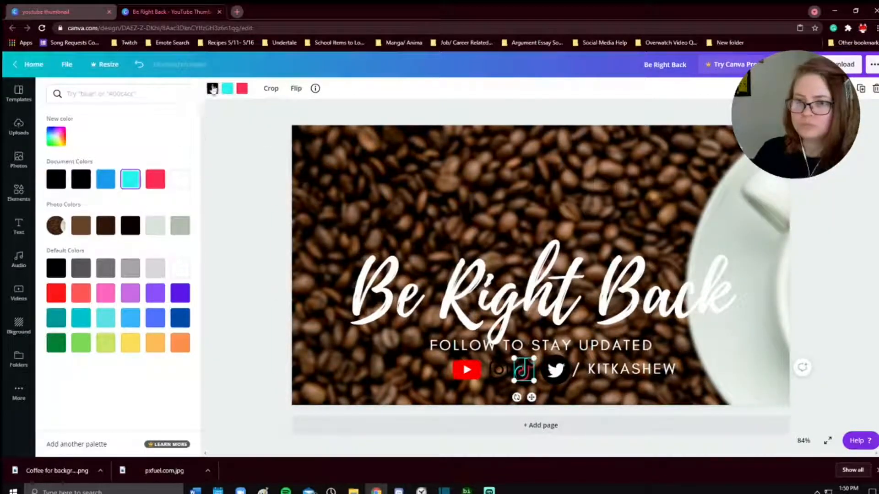
{"action": "left_click", "coordinate": [56, 136]}
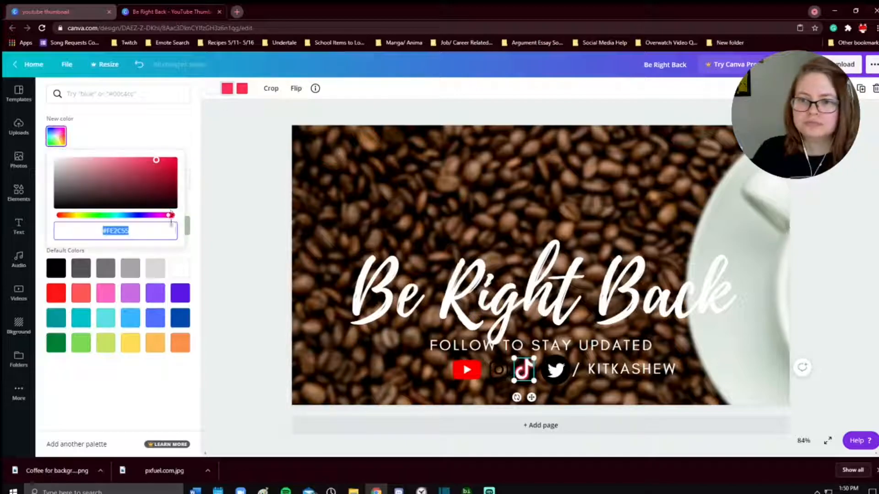
{"action": "left_click_drag", "start_coordinate": [93, 222], "coordinate": [68, 221]}
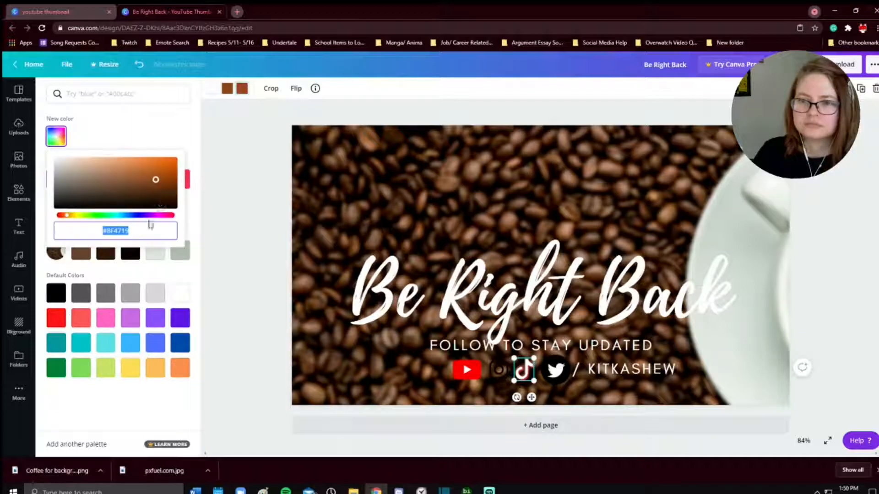
Step: Try to recolor the YouTube icon brown
{"action": "left_click", "coordinate": [471, 373]}
{"action": "left_click", "coordinate": [212, 91]}
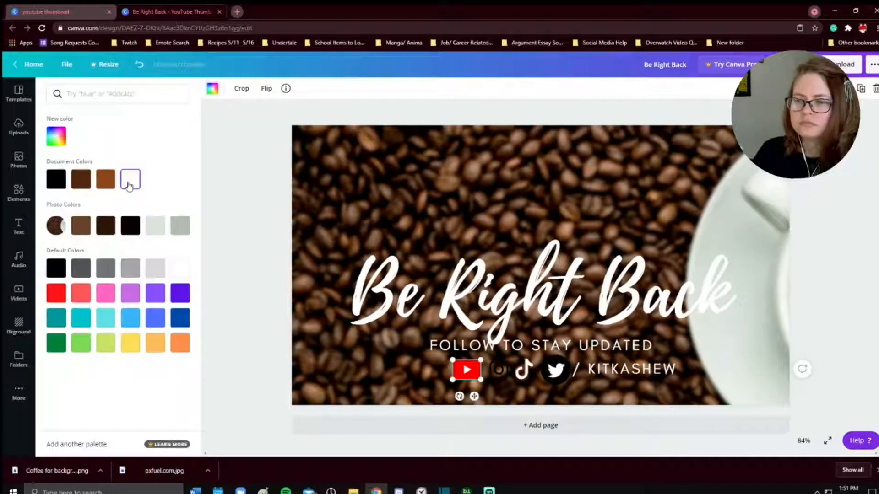
{"action": "left_click", "coordinate": [105, 184]}
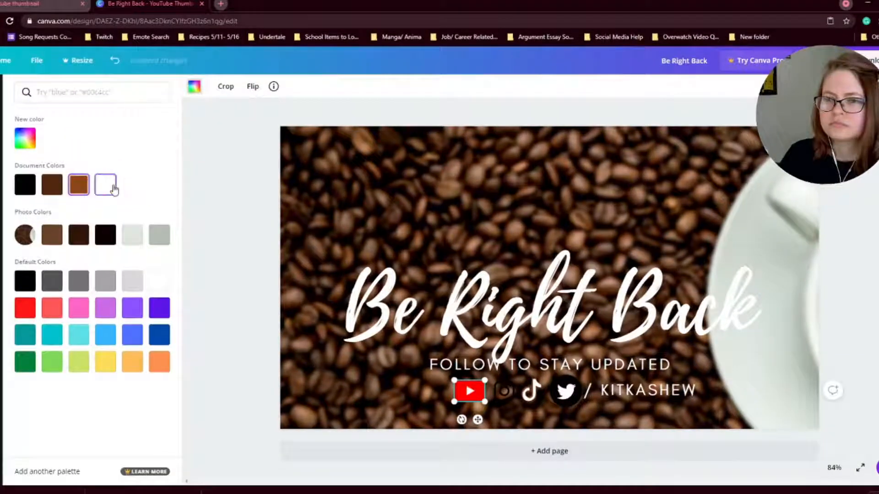
Step: Replace the YouTube icon with the flat red recolorable version, scaled down at the start of the icon row
{"action": "left_click", "coordinate": [258, 151]}
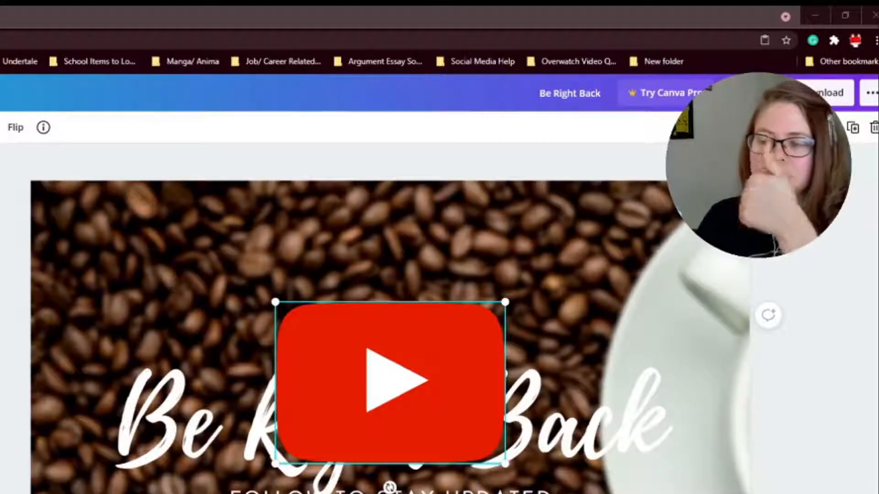
{"action": "left_click_drag", "start_coordinate": [567, 258], "coordinate": [446, 323]}
{"action": "left_click_drag", "start_coordinate": [500, 385], "coordinate": [456, 369]}
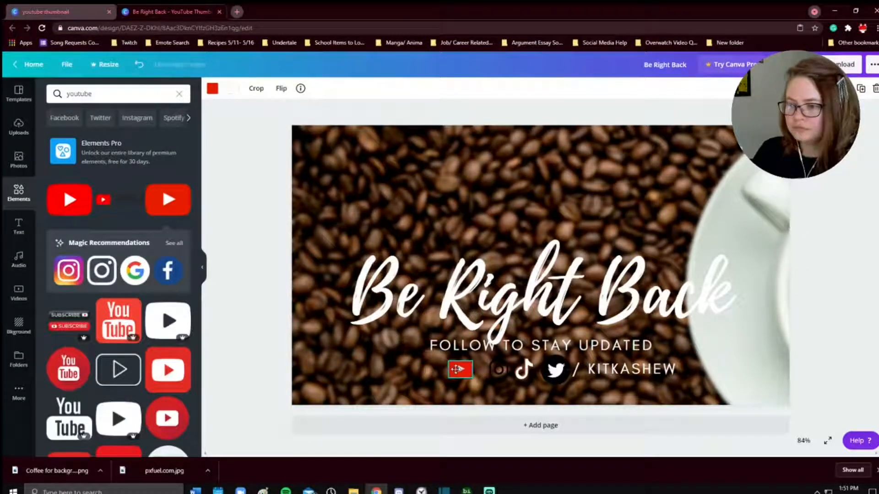
Step: Recolor the YouTube icon white with a black play triangle and slightly enlarge it
{"action": "left_click", "coordinate": [212, 89]}
{"action": "left_click", "coordinate": [155, 180]}
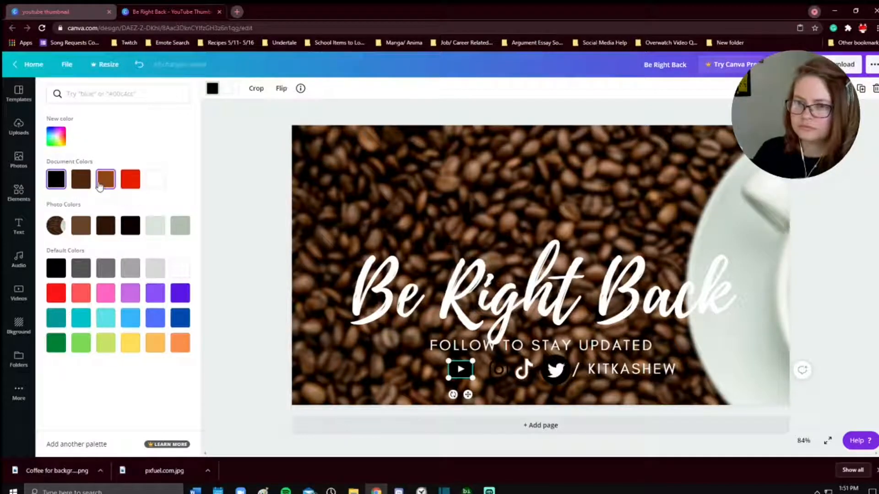
{"action": "left_click_drag", "start_coordinate": [472, 378], "coordinate": [480, 384]}
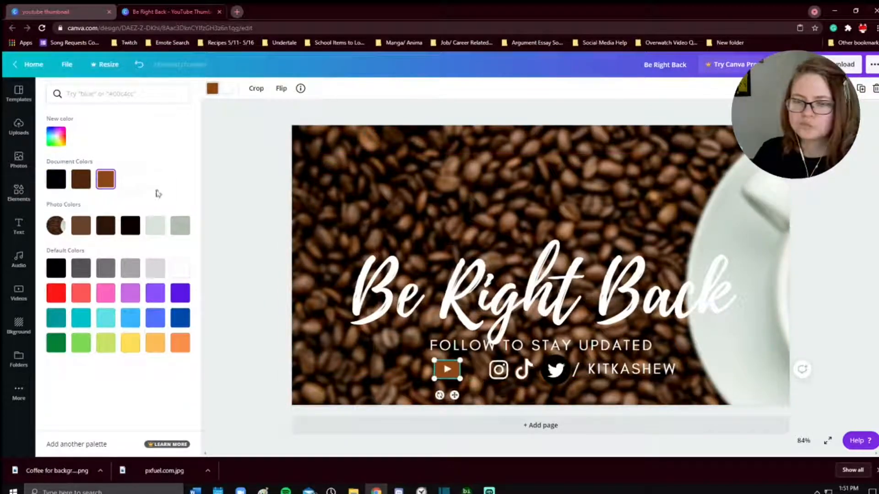
{"action": "left_click", "coordinate": [130, 180]}
{"action": "left_click", "coordinate": [56, 179]}
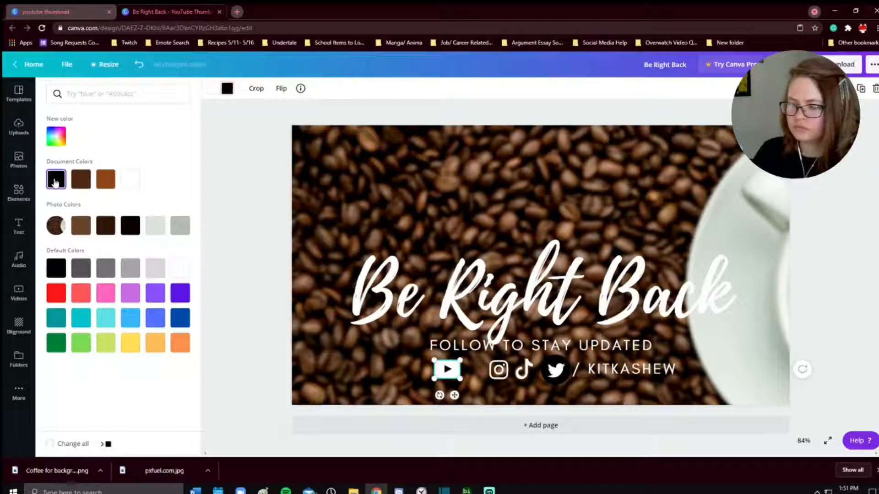
Step: Shift the social icons and the "/ KITKASHEW" text along the row to space them evenly beneath the subtitle
{"action": "left_click_drag", "start_coordinate": [447, 369], "coordinate": [498, 369]}
{"action": "left_click_drag", "start_coordinate": [555, 370], "coordinate": [526, 370]}
{"action": "left_click_drag", "start_coordinate": [609, 368], "coordinate": [591, 369]}
{"action": "left_click_drag", "start_coordinate": [444, 368], "coordinate": [437, 368]}
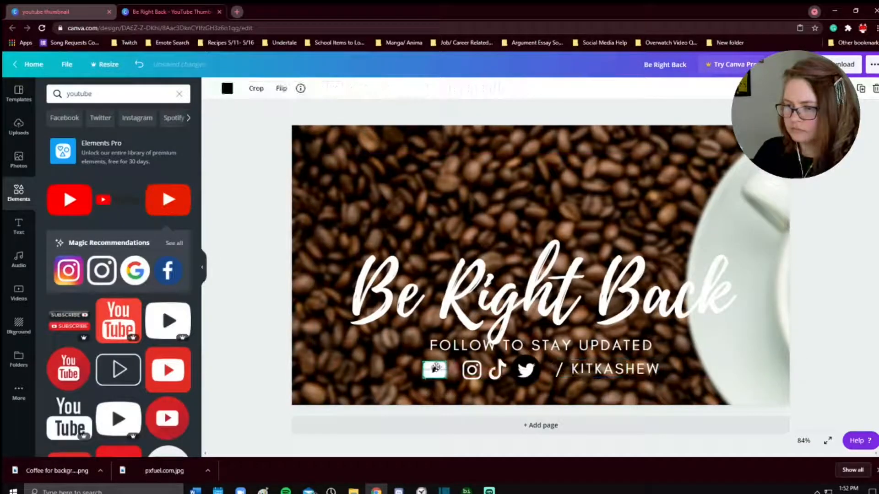
{"action": "left_click", "coordinate": [468, 368]}
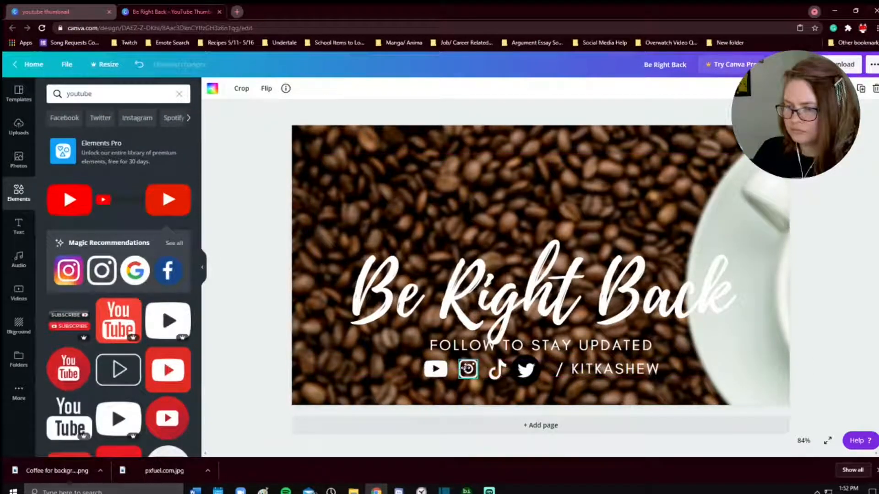
{"action": "left_click", "coordinate": [433, 370]}
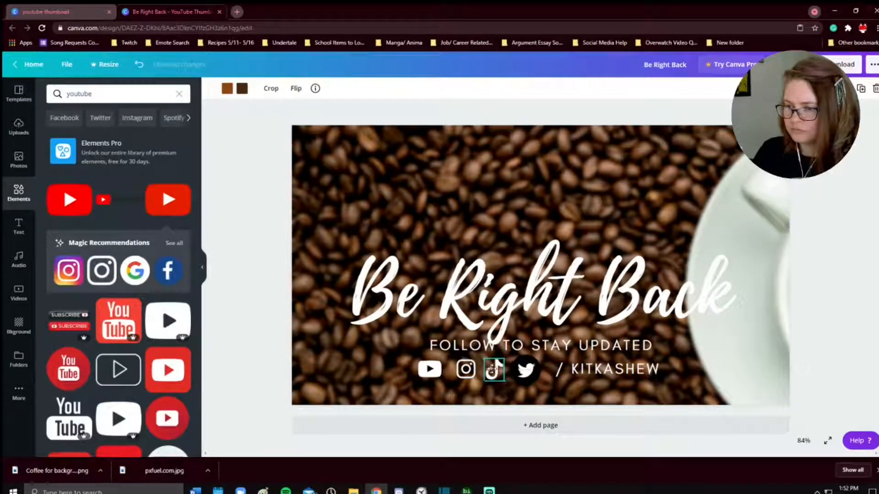
Step: Group the four social icons with the "/ KITKASHEW" text and position the row beneath the subtitle
{"action": "left_click", "coordinate": [466, 369], "text": "shift"}
{"action": "left_click", "coordinate": [495, 366], "text": "shift"}
{"action": "left_click", "coordinate": [529, 369], "text": "shift"}
{"action": "left_click", "coordinate": [590, 369], "text": "shift"}
{"action": "left_click", "coordinate": [837, 247]}
{"action": "left_click_drag", "start_coordinate": [588, 365], "coordinate": [584, 373]}
Step: Nudge the heading text up and set the "/ KITKASHEW" font size to 25.5
{"action": "left_click_drag", "start_coordinate": [570, 312], "coordinate": [569, 307]}
{"action": "left_click_drag", "start_coordinate": [585, 380], "coordinate": [587, 371]}
{"action": "left_click", "coordinate": [296, 89]}
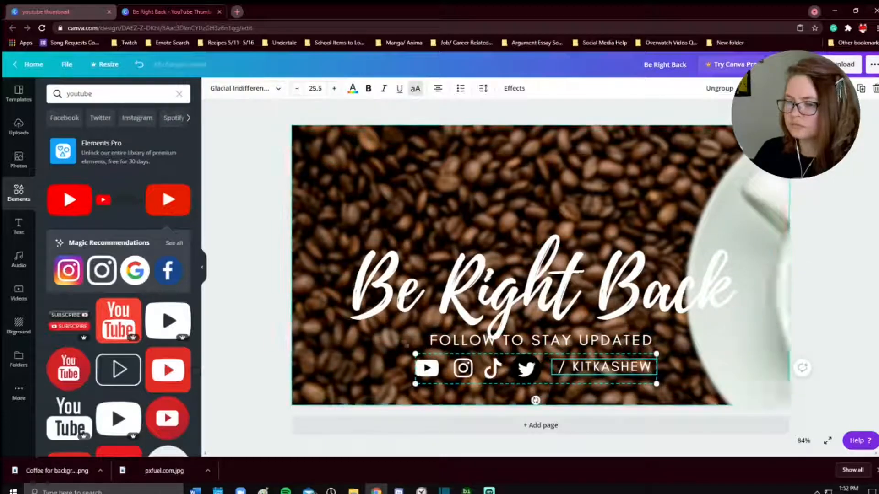
Step: Ungroup the social row and adjust the individual icons and the "/ KITKASHEW" text into a tighter, centred line
{"action": "double_click", "coordinate": [434, 375]}
{"action": "left_click", "coordinate": [276, 316]}
{"action": "left_click", "coordinate": [462, 368]}
{"action": "left_click", "coordinate": [721, 89]}
{"action": "left_click", "coordinate": [357, 372]}
{"action": "left_click", "coordinate": [431, 370]}
{"action": "left_click", "coordinate": [463, 367]}
{"action": "left_click_drag", "start_coordinate": [474, 378], "coordinate": [535, 378]}
{"action": "left_click", "coordinate": [492, 368]}
{"action": "left_click", "coordinate": [526, 369]}
{"action": "left_click", "coordinate": [603, 367]}
{"action": "left_click_drag", "start_coordinate": [603, 367], "coordinate": [600, 367]}
{"action": "left_click", "coordinate": [830, 282]}
Step: Replace the subtitle with "GONE TO GET COFFEE"
{"action": "double_click", "coordinate": [626, 342]}
{"action": "type", "text": "GOING TO GET A"}
{"action": "key", "text": "BackSpace"}
{"action": "key", "text": "BackSpace"}
{"action": "key", "text": "BackSpace"}
{"action": "key", "text": "BackSpace"}
{"action": "key", "text": "BackSpace"}
{"action": "key", "text": "BackSpace"}
{"action": "key", "text": "BackSpace"}
{"action": "key", "text": "BackSpace"}
{"action": "key", "text": "BackSpace"}
{"action": "key", "text": "BackSpace"}
{"action": "key", "text": "BackSpace"}
{"action": "key", "text": "BackSpace"}
{"action": "key", "text": "BackSpace"}
{"action": "type", "text": "ONE TO GET COFFEE"}
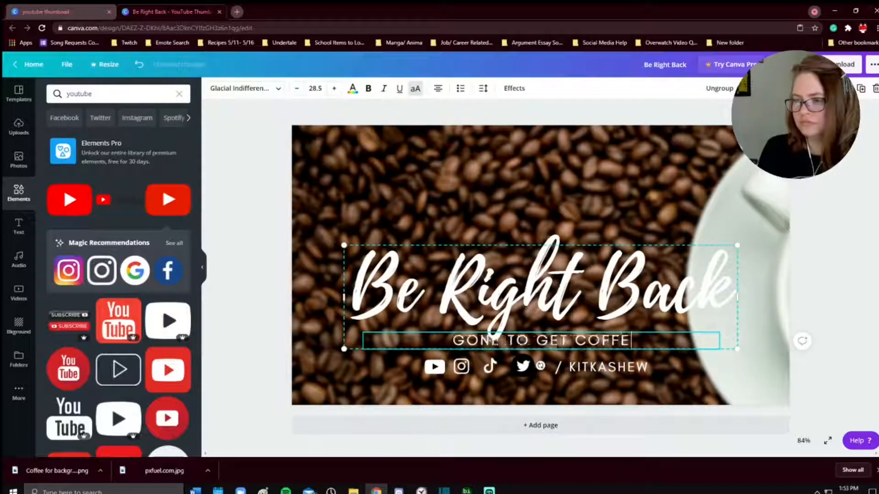
Step: Change the end of the subtitle so that it reads "GONE TO FUEL UP"
{"action": "key", "text": "ctrl+shift+Left"}
{"action": "key", "text": "ctrl+shift+Left"}
{"action": "type", "text": "FUEL UP"}
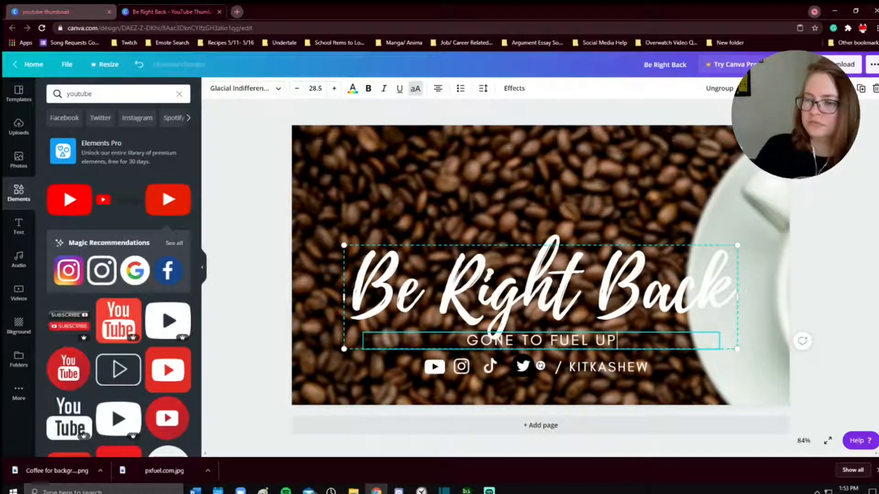
Step: Try a small, tilted green boba drink sticker beside the left end of the social media row
{"action": "key", "text": "Escape"}
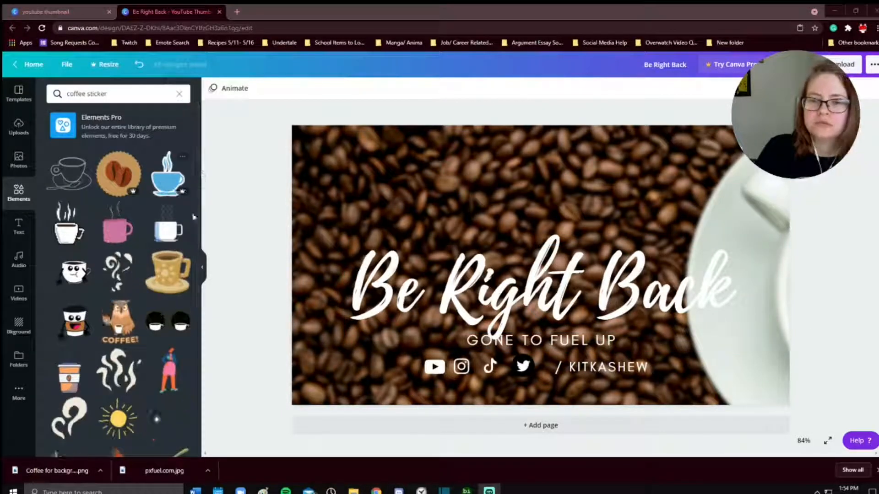
{"action": "left_click", "coordinate": [167, 326]}
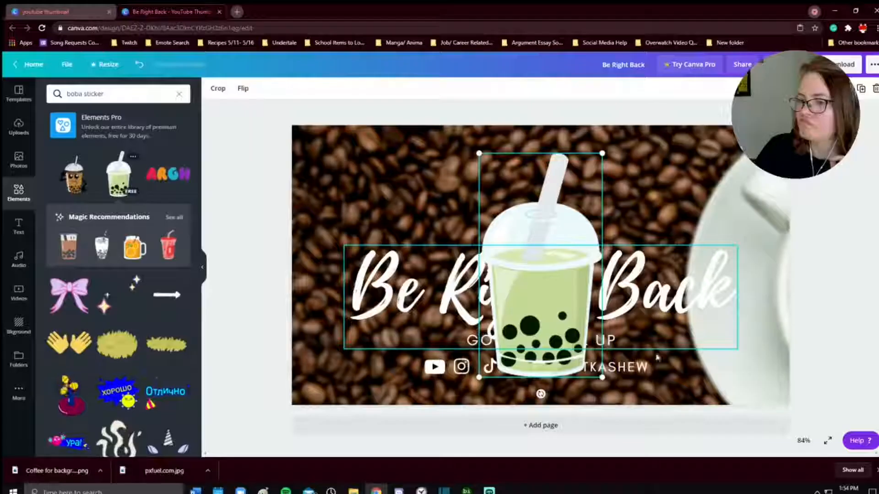
{"action": "left_click_drag", "start_coordinate": [601, 378], "coordinate": [371, 364]}
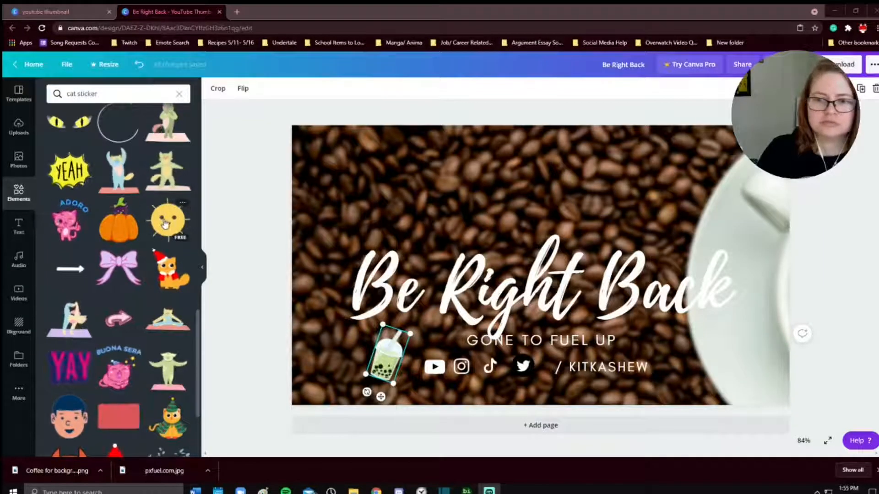
Step: Add the smiling sun sticker, shrink and tilt it by the lower right of the heading, and place a copy left of the social row
{"action": "left_click", "coordinate": [166, 223]}
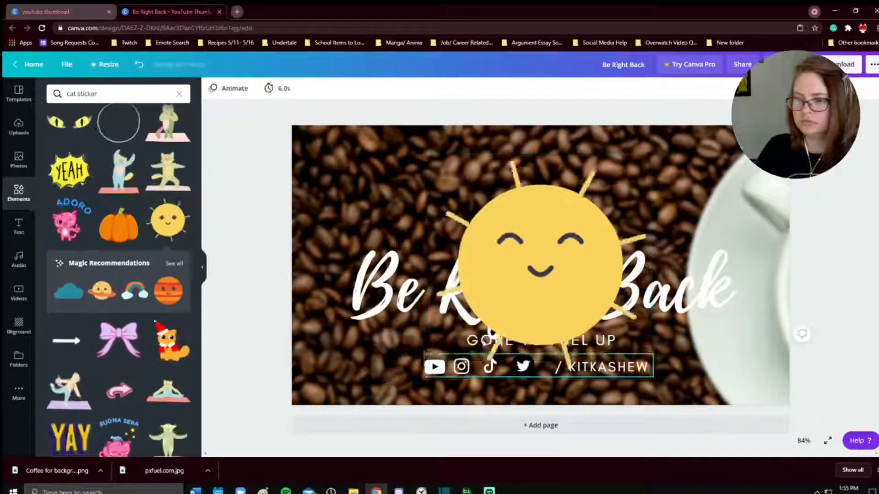
{"action": "left_click_drag", "start_coordinate": [653, 402], "coordinate": [693, 341]}
{"action": "right_click", "coordinate": [369, 349]}
{"action": "left_click", "coordinate": [390, 298]}
{"action": "left_click", "coordinate": [517, 200]}
{"action": "key", "text": "ctrl+v"}
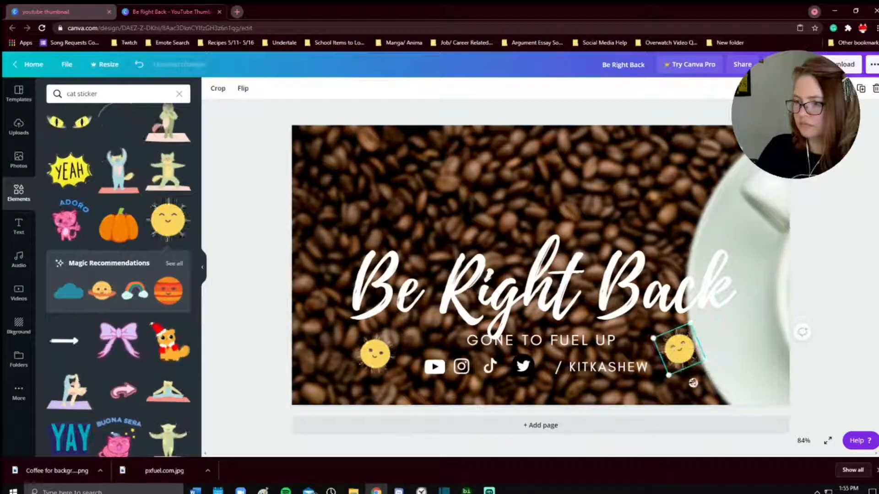
{"action": "left_click_drag", "start_coordinate": [356, 365], "coordinate": [354, 362]}
{"action": "left_click", "coordinate": [682, 347]}
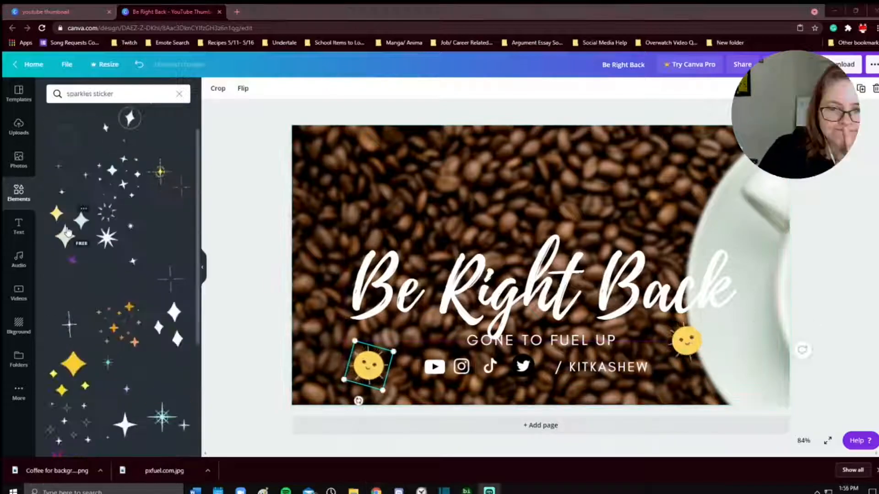
Step: Add the free three-star sparkles sticker, shrink it above the left sun, and place a copy beside the right sun
{"action": "left_click", "coordinate": [68, 225]}
{"action": "left_click_drag", "start_coordinate": [647, 372], "coordinate": [437, 207]}
{"action": "left_click_drag", "start_coordinate": [453, 175], "coordinate": [411, 353]}
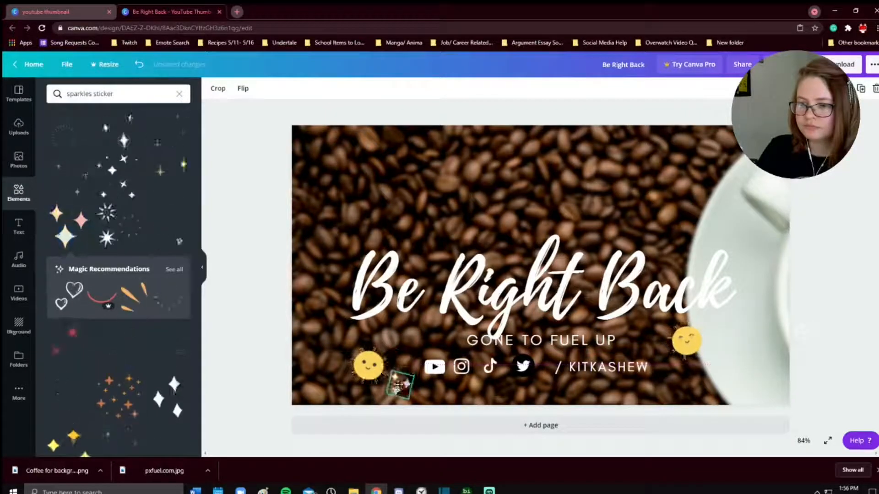
{"action": "left_click_drag", "start_coordinate": [338, 349], "coordinate": [338, 346]}
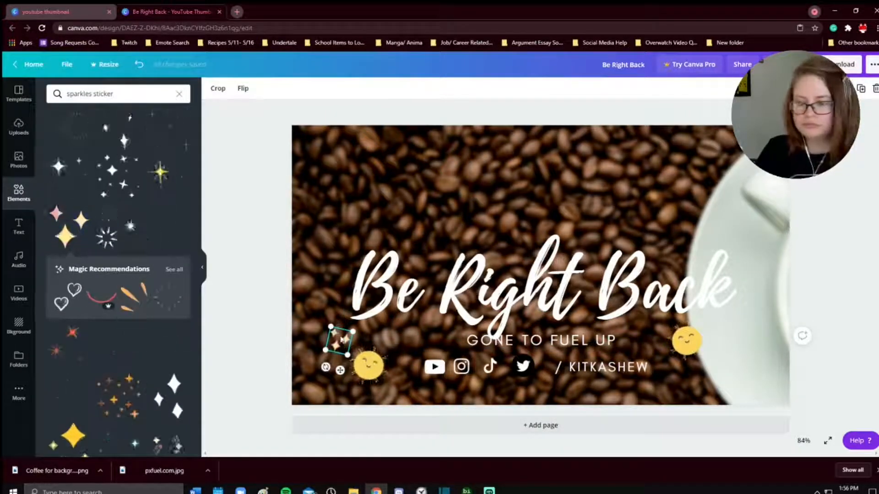
{"action": "left_click", "coordinate": [627, 192]}
{"action": "key", "text": "ctrl+v"}
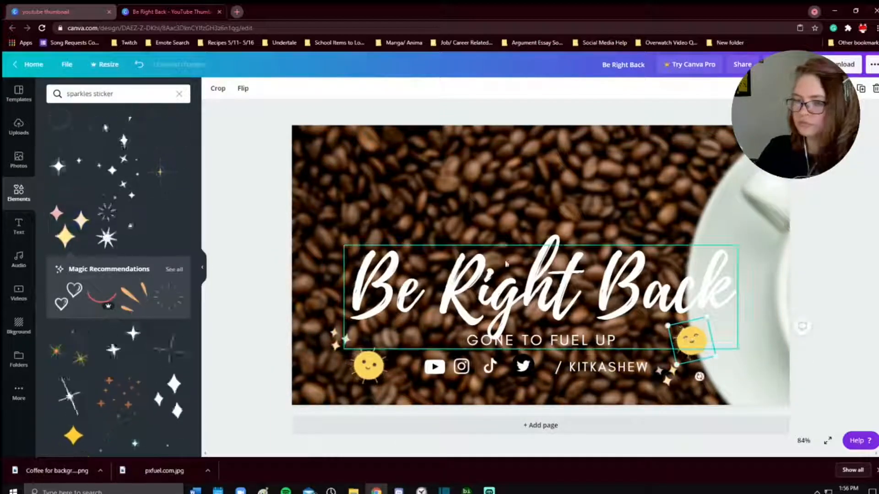
{"action": "left_click", "coordinate": [803, 323]}
{"action": "left_click", "coordinate": [19, 393]}
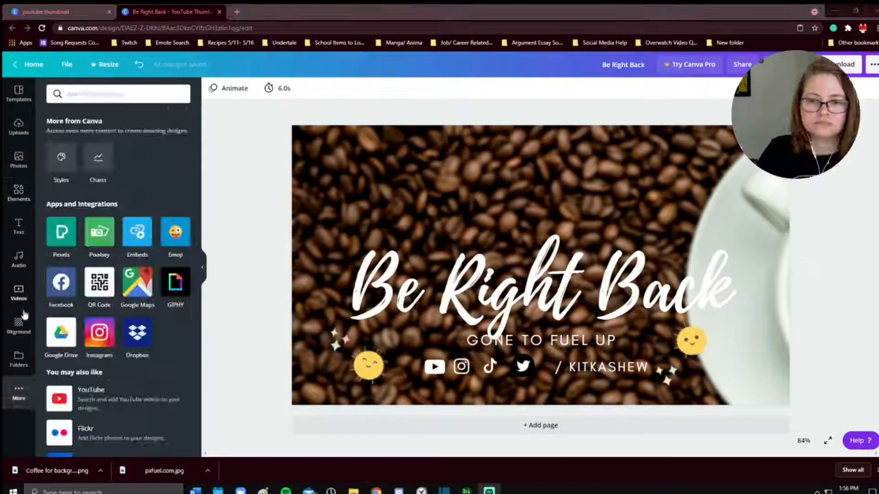
{"action": "left_click", "coordinate": [99, 281]}
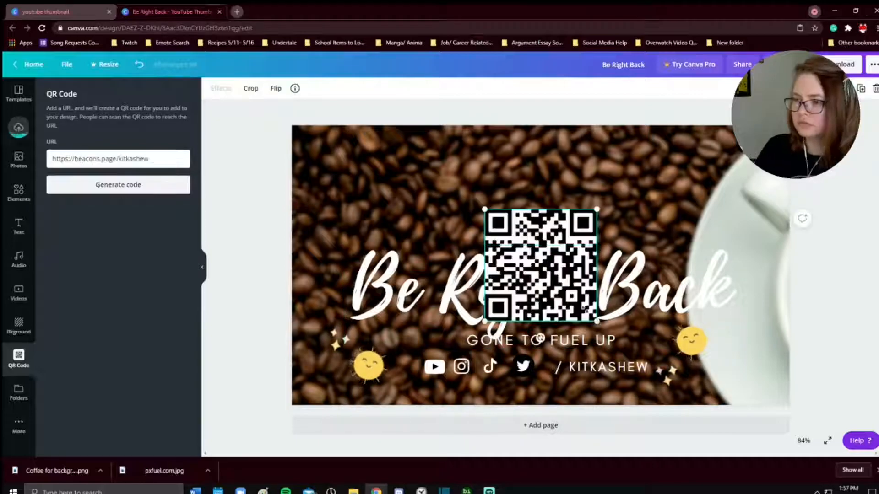
{"action": "left_click_drag", "start_coordinate": [596, 317], "coordinate": [536, 260]}
{"action": "left_click_drag", "start_coordinate": [504, 227], "coordinate": [734, 349]}
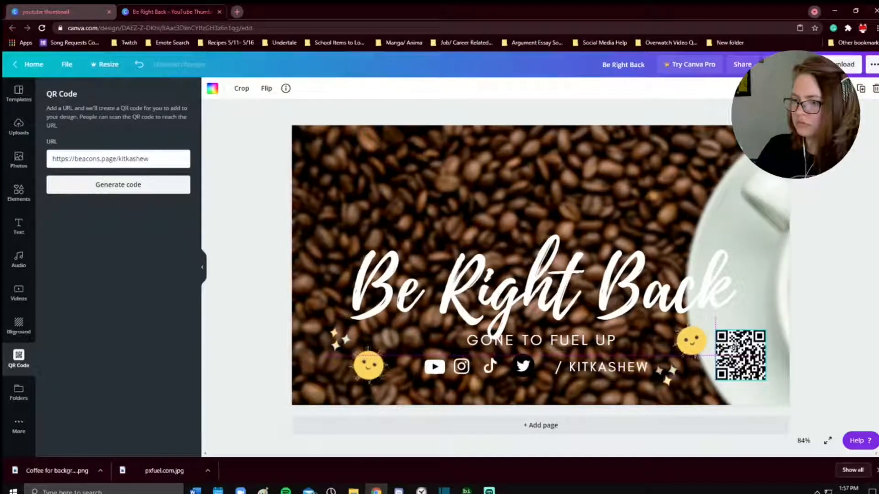
Step: Move the right sparkles to the upper left of their sun, and slightly enlarge and reposition the QR code
{"action": "left_click_drag", "start_coordinate": [663, 380], "coordinate": [673, 382]}
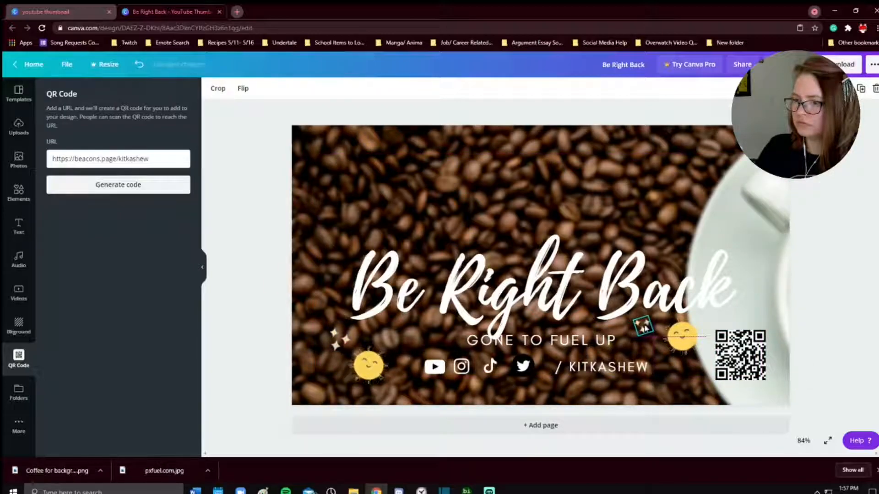
{"action": "left_click", "coordinate": [754, 358]}
{"action": "left_click_drag", "start_coordinate": [765, 380], "coordinate": [780, 395]}
{"action": "left_click_drag", "start_coordinate": [740, 361], "coordinate": [730, 353]}
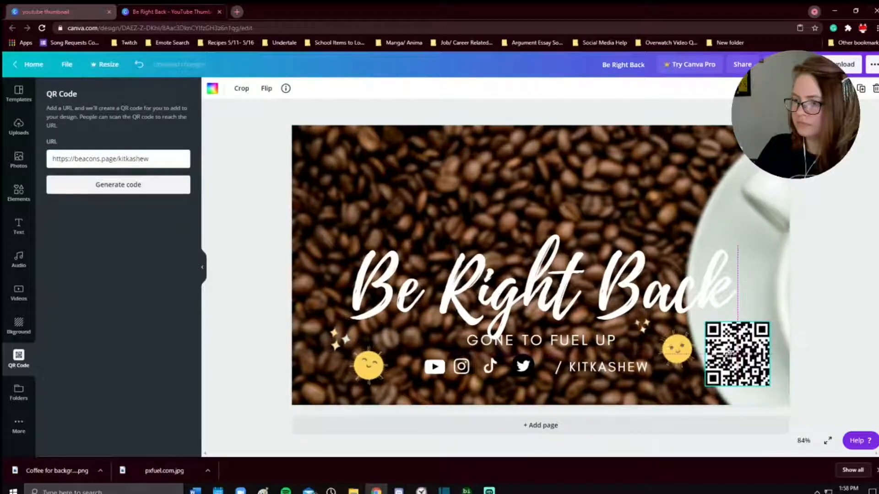
Step: Move the heading and subtitle group up, enlarge it to a heading size of 154, and recentre it on the page
{"action": "left_click_drag", "start_coordinate": [584, 294], "coordinate": [580, 262]}
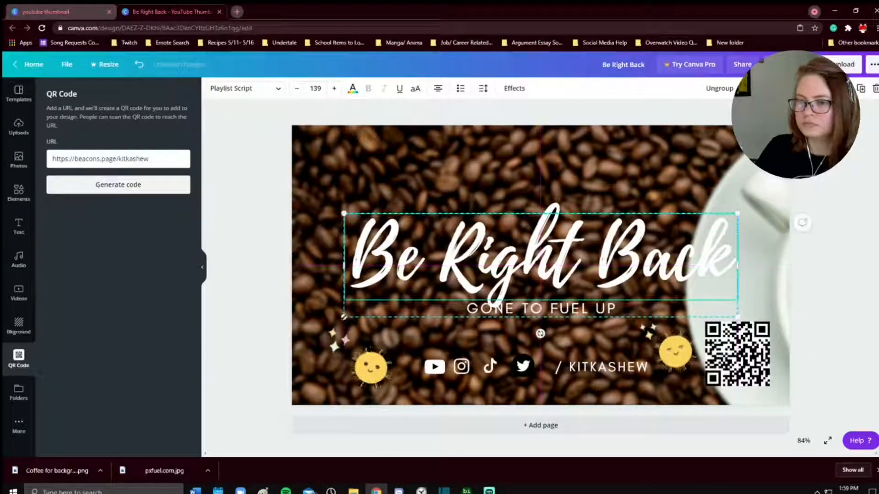
{"action": "left_click_drag", "start_coordinate": [344, 315], "coordinate": [302, 328]}
{"action": "left_click_drag", "start_coordinate": [447, 322], "coordinate": [467, 316]}
Step: Split the social row into separate YouTube, Instagram, TikTok and Twitter lines, each icon paired with its own smaller "/ KITKASHEW" text
{"action": "left_click_drag", "start_coordinate": [435, 366], "coordinate": [417, 335]}
{"action": "left_click_drag", "start_coordinate": [461, 367], "coordinate": [438, 359]}
{"action": "left_click_drag", "start_coordinate": [489, 366], "coordinate": [450, 367]}
{"action": "left_click_drag", "start_coordinate": [522, 366], "coordinate": [475, 390]}
{"action": "left_click_drag", "start_coordinate": [602, 367], "coordinate": [549, 396]}
{"action": "left_click", "coordinate": [552, 162]}
{"action": "mouse_move", "coordinate": [469, 330]}
{"action": "left_mouse_down"}
{"action": "mouse_move", "coordinate": [530, 333]}
{"action": "mouse_move", "coordinate": [477, 333]}
{"action": "left_mouse_up"}
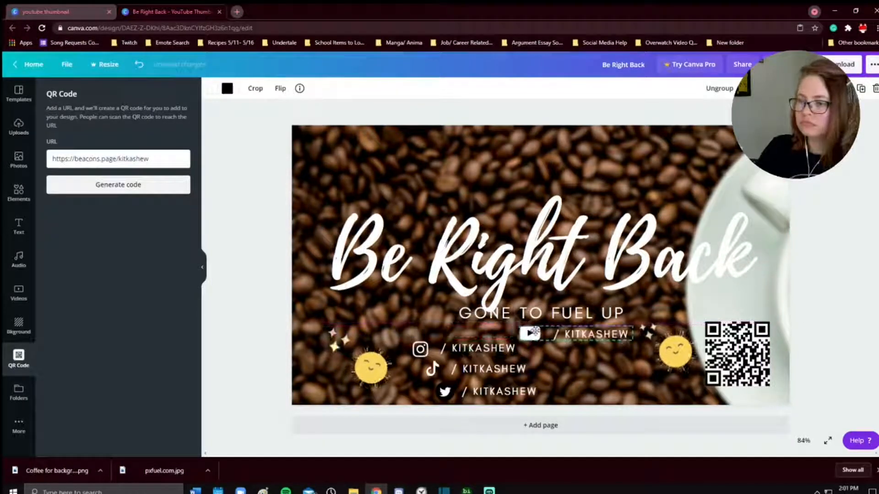
Step: Stack the four icon-and-handle pairs in one centred column beneath the subtitle
{"action": "left_click_drag", "start_coordinate": [481, 369], "coordinate": [471, 360]}
{"action": "left_click_drag", "start_coordinate": [493, 392], "coordinate": [572, 380]}
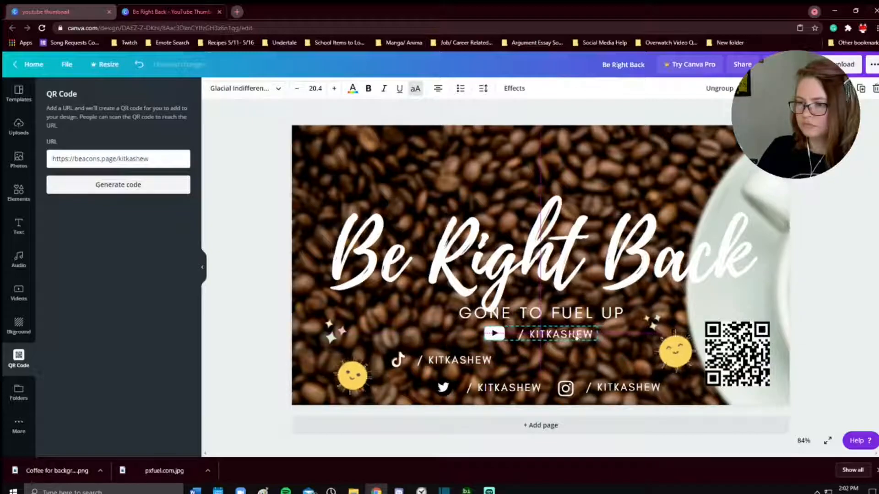
{"action": "left_click_drag", "start_coordinate": [450, 359], "coordinate": [540, 361]}
Step: Arrange the social pairs in two staggered columns, YouTube above TikTok and Twitter above Instagram, and lower the heading group slightly
{"action": "left_click_drag", "start_coordinate": [557, 324], "coordinate": [461, 327]}
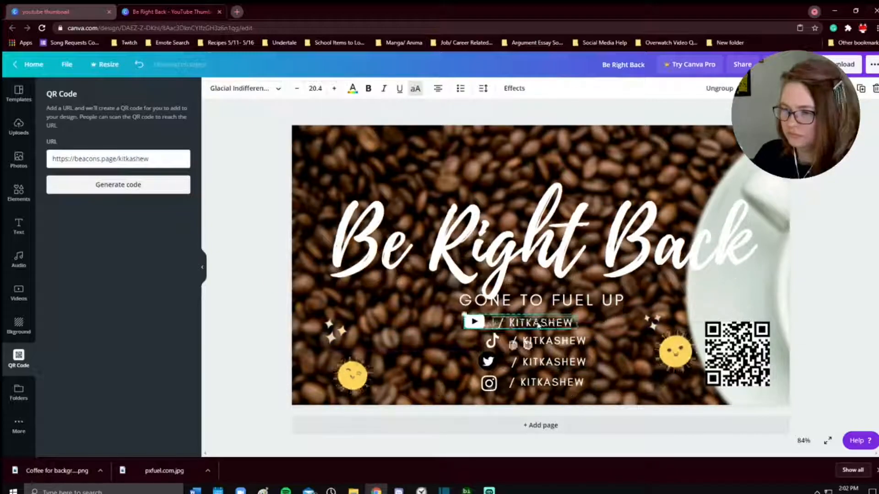
{"action": "left_click_drag", "start_coordinate": [540, 341], "coordinate": [455, 343]}
{"action": "left_click_drag", "start_coordinate": [545, 362], "coordinate": [584, 327]}
{"action": "left_click_drag", "start_coordinate": [547, 383], "coordinate": [615, 350]}
{"action": "left_click_drag", "start_coordinate": [447, 345], "coordinate": [459, 365]}
{"action": "left_click_drag", "start_coordinate": [453, 330], "coordinate": [455, 360]}
{"action": "left_click_drag", "start_coordinate": [517, 270], "coordinate": [517, 277]}
{"action": "left_click_drag", "start_coordinate": [552, 327], "coordinate": [546, 334]}
{"action": "left_click_drag", "start_coordinate": [590, 349], "coordinate": [589, 360]}
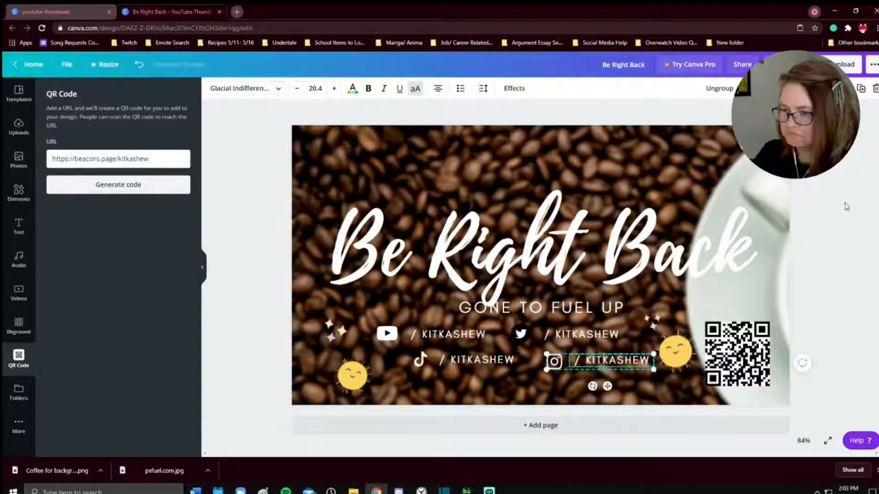
{"action": "left_click", "coordinate": [824, 325]}
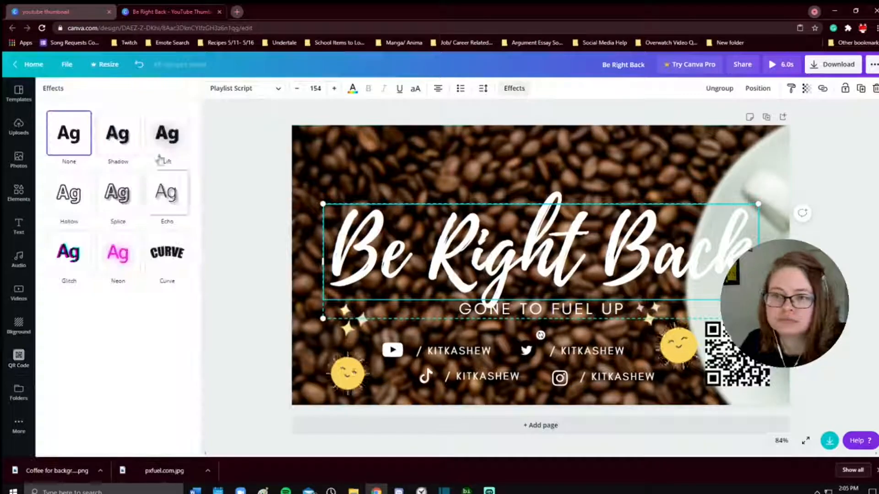
Step: Apply a black Shadow effect to the "Be Right Back" heading with offset 54, blur 56 and transparency 88
{"action": "left_click", "coordinate": [118, 135]}
{"action": "left_click", "coordinate": [182, 280]}
{"action": "left_click", "coordinate": [63, 359]}
{"action": "left_click_drag", "start_coordinate": [48, 239], "coordinate": [164, 266]}
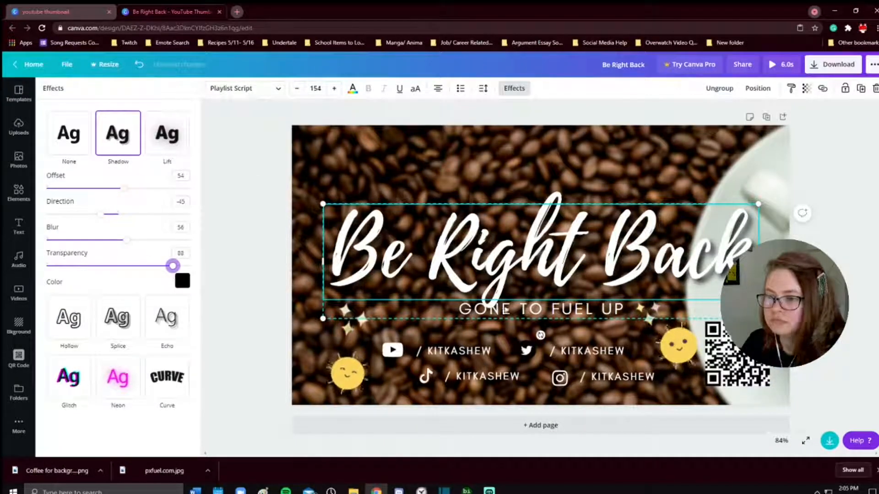
Step: Apply a blurred Shadow effect to the "GONE TO FUEL UP" subtitle
{"action": "left_click", "coordinate": [488, 309]}
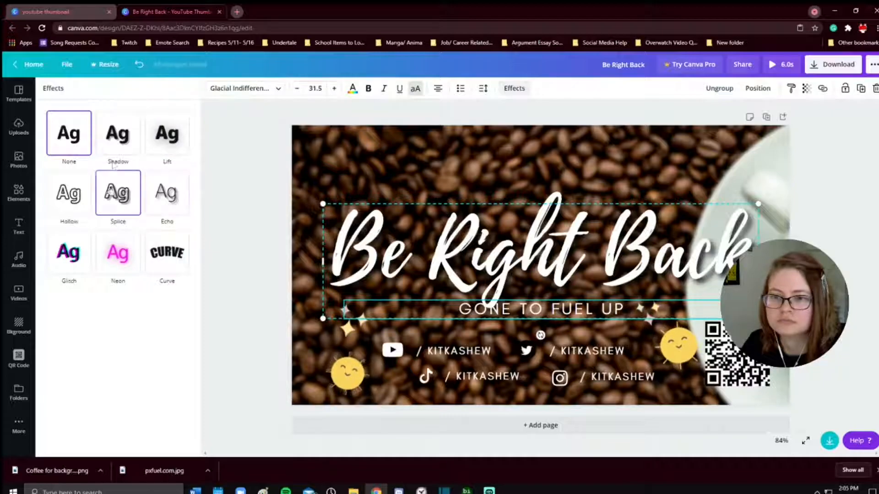
{"action": "left_click", "coordinate": [116, 141]}
{"action": "left_click_drag", "start_coordinate": [49, 240], "coordinate": [107, 241]}
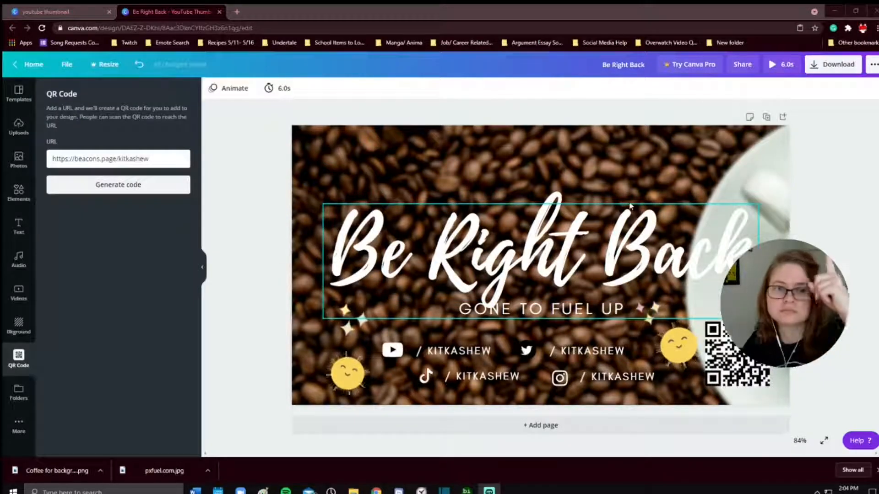
Step: Open the download options for the finished design and set the file type to GIF
{"action": "left_click", "coordinate": [845, 68]}
{"action": "left_click", "coordinate": [844, 132]}
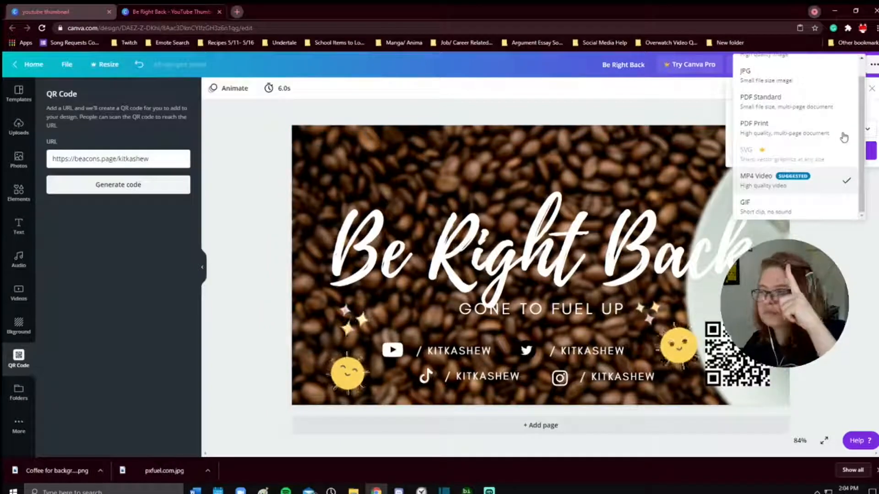
{"action": "left_click", "coordinate": [804, 209]}
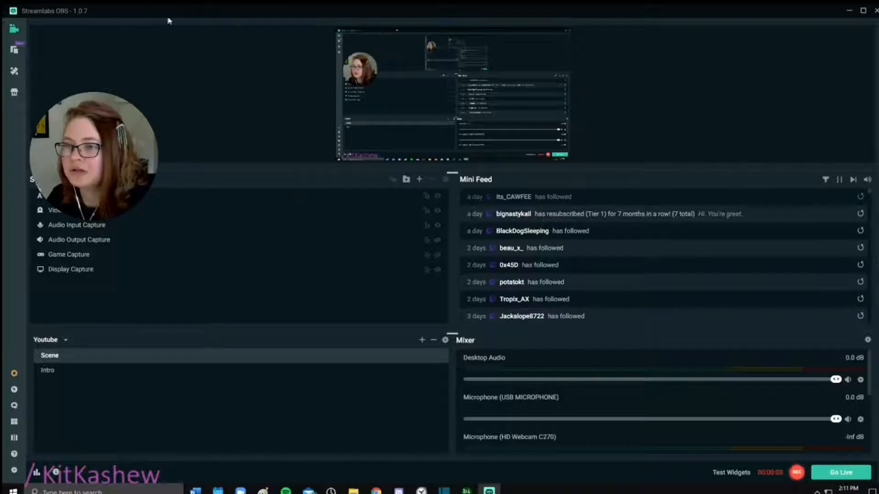
Step: In Streamlabs OBS, add an Image source named "Coffee" that shows the "Be Right Back" graphic in the current scene
{"action": "left_click", "coordinate": [418, 180]}
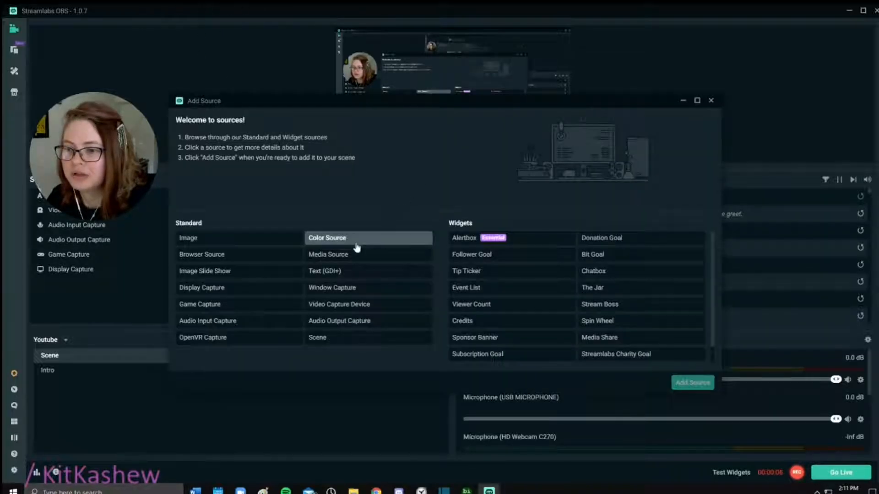
{"action": "left_click", "coordinate": [216, 242]}
{"action": "left_click", "coordinate": [682, 383]}
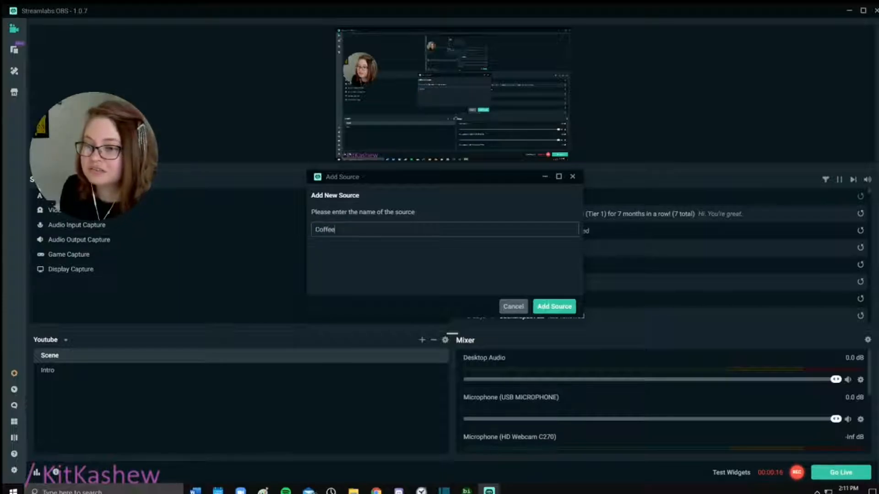
{"action": "left_click", "coordinate": [549, 305]}
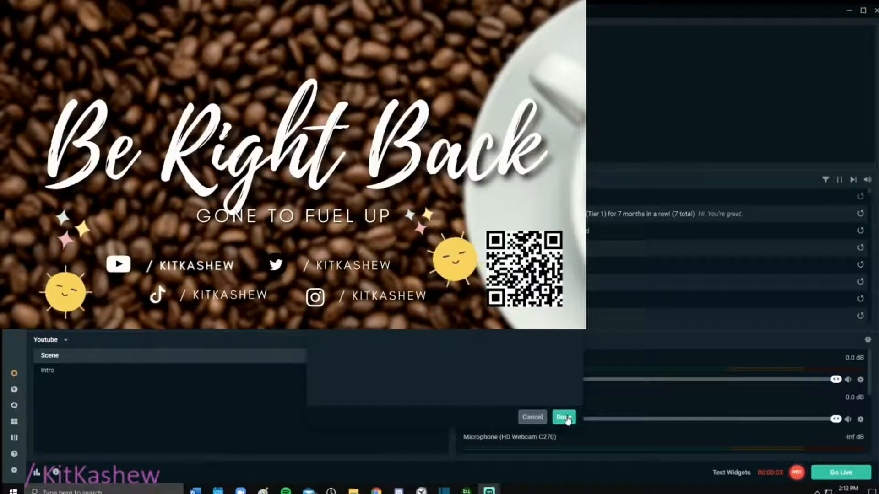
{"action": "left_click", "coordinate": [564, 417]}
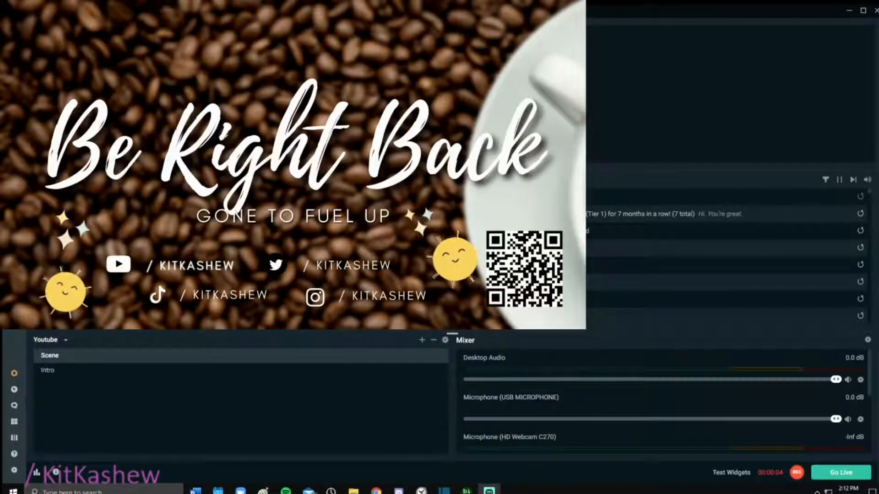